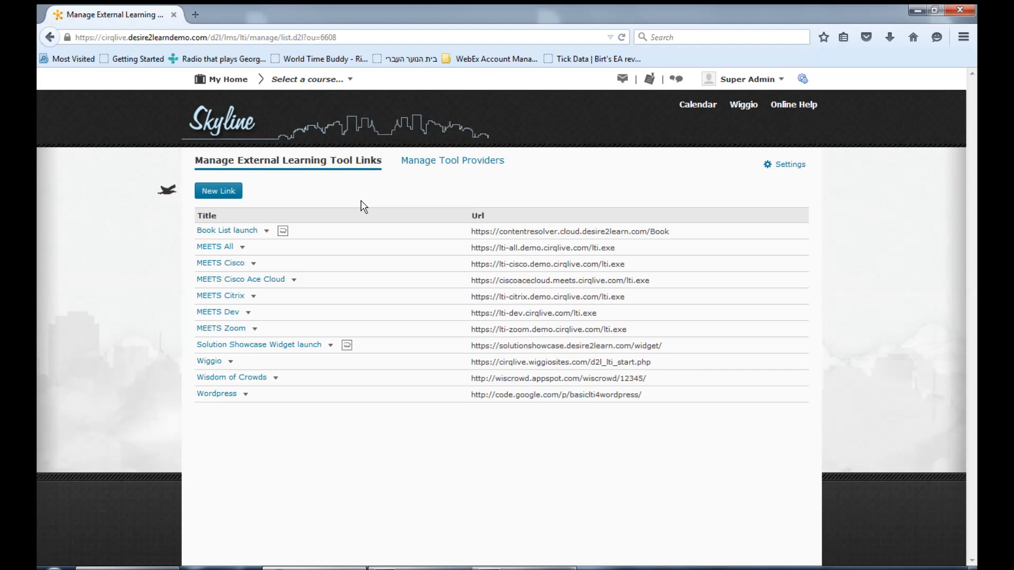
{"action": "left_click", "coordinate": [236, 202]}
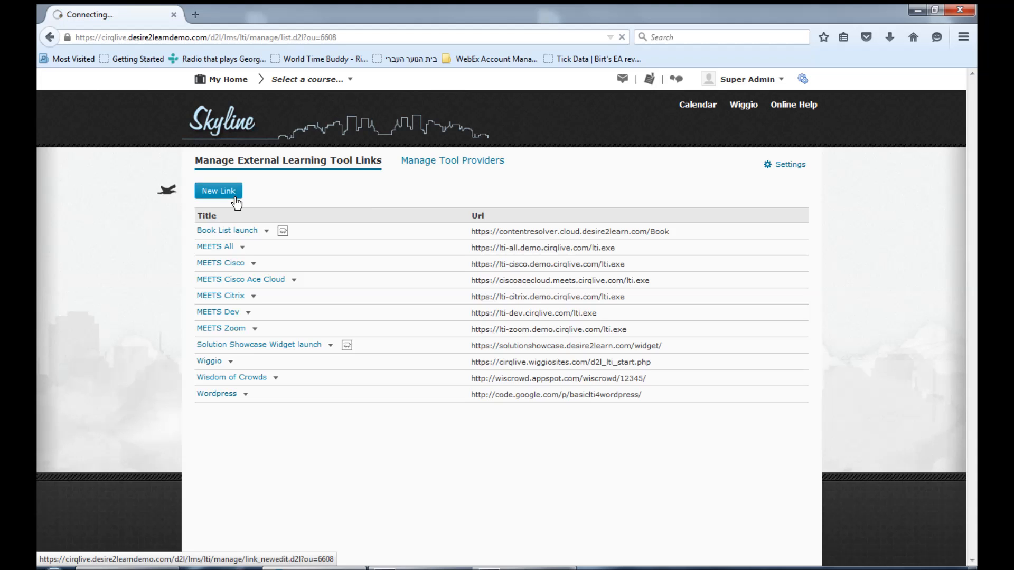
{"action": "type", "text": "MEETS"}
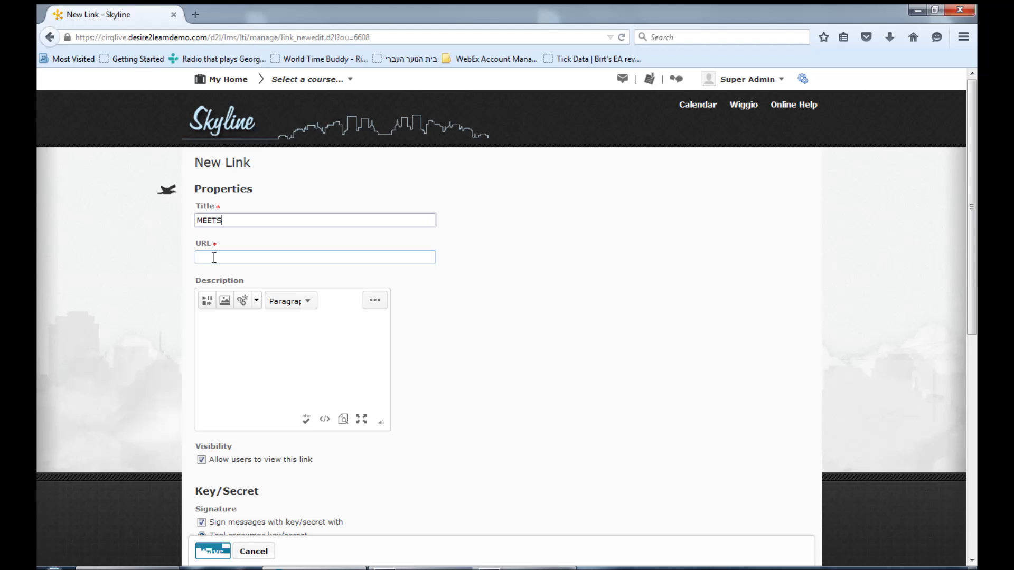
{"action": "left_click", "coordinate": [214, 258]}
{"action": "type", "text": "http://yourschool.meets.cirqlive.com/lti.exe"}
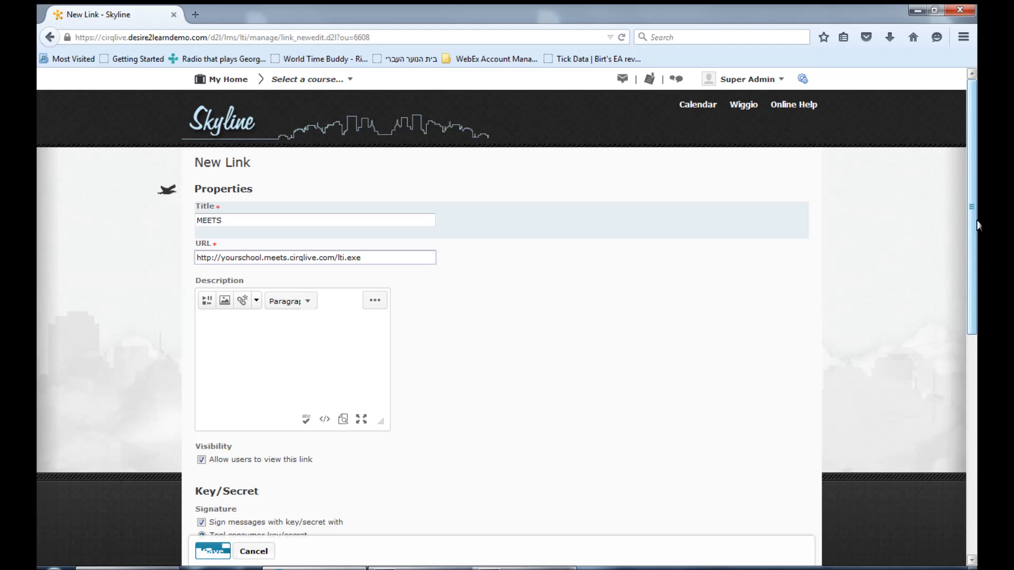
Sign the link's messages with its own link key/secret and fill in the key and the secret
{"action": "scroll", "coordinate": [225, 216], "scroll_direction": "down", "scroll_amount": 5}
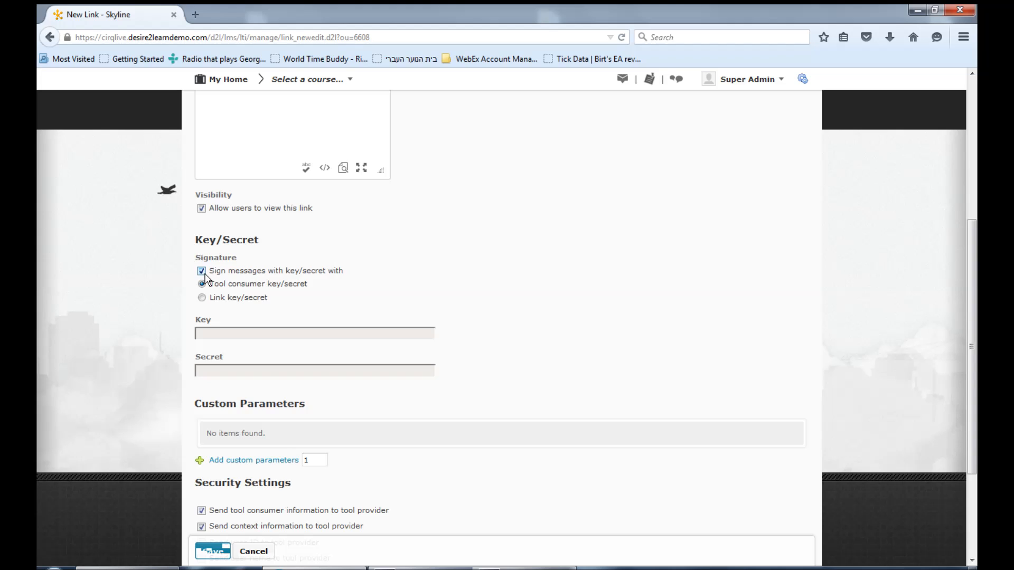
{"action": "left_click", "coordinate": [202, 297]}
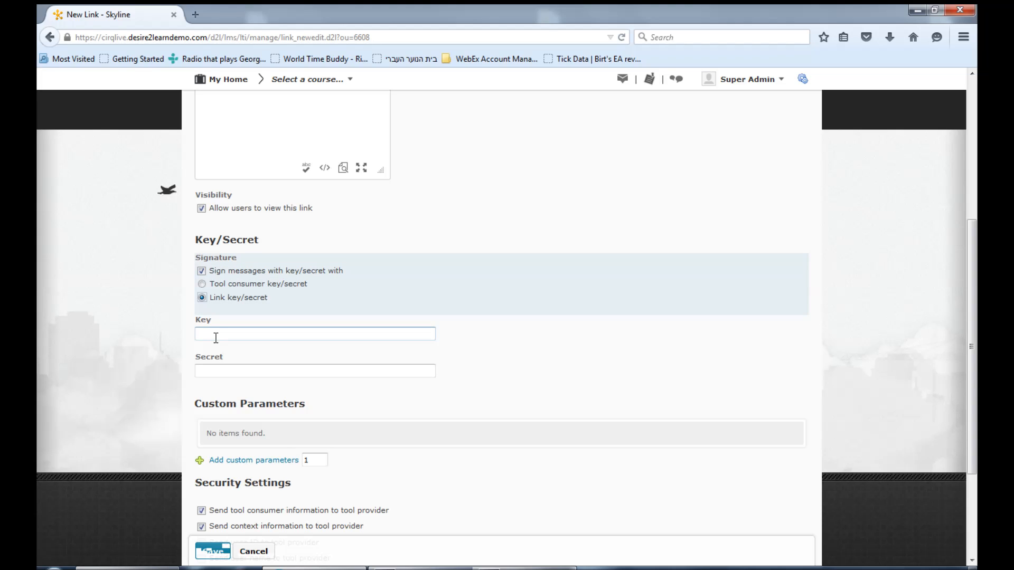
{"action": "type", "text": "1"}
{"action": "left_click", "coordinate": [215, 370]}
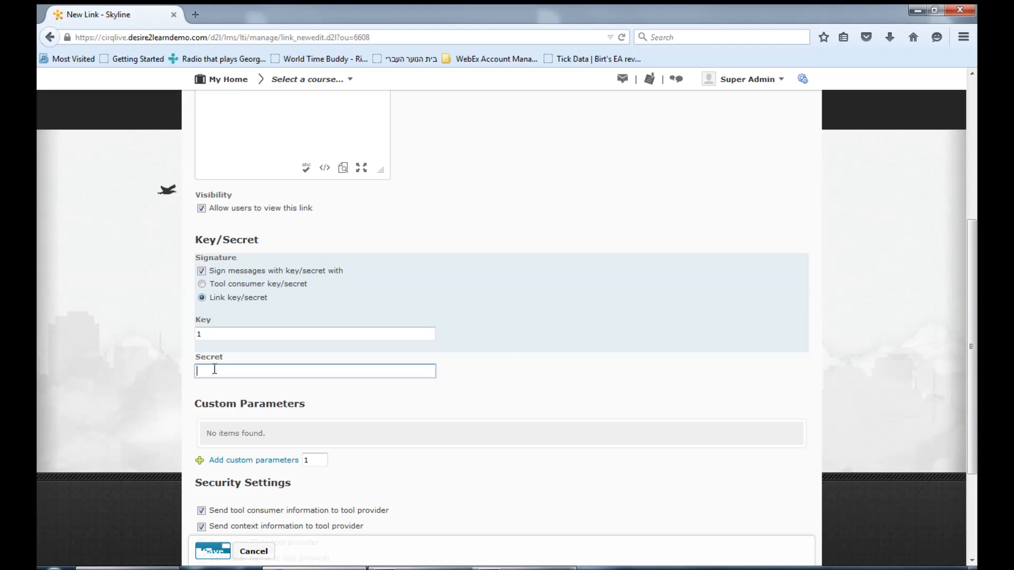
{"action": "type", "text": "1"}
Send user ID, user name and user email to the tool provider, but not the link title and link description
{"action": "left_click_drag", "start_coordinate": [971, 347], "coordinate": [977, 423]}
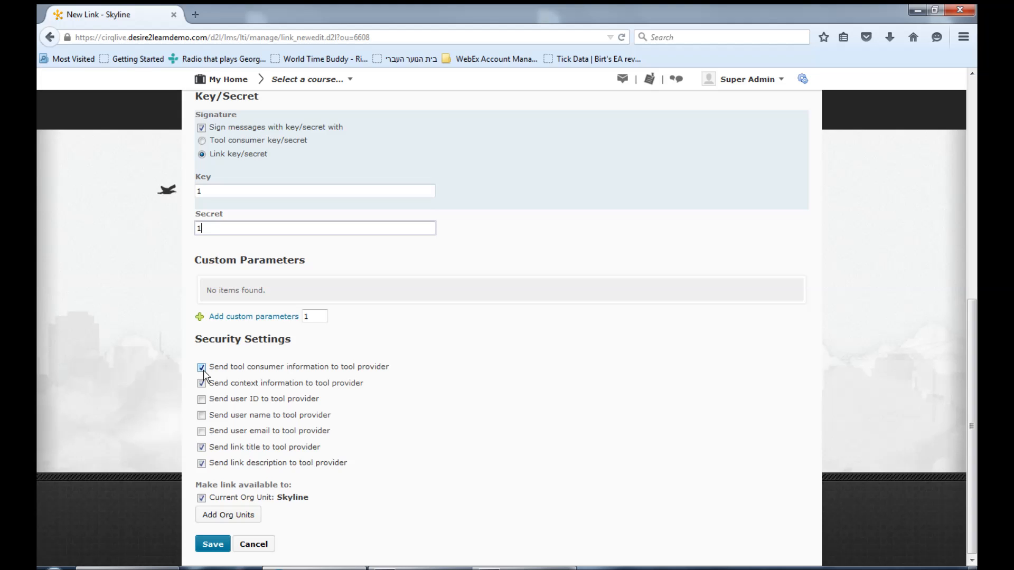
{"action": "left_click", "coordinate": [201, 399]}
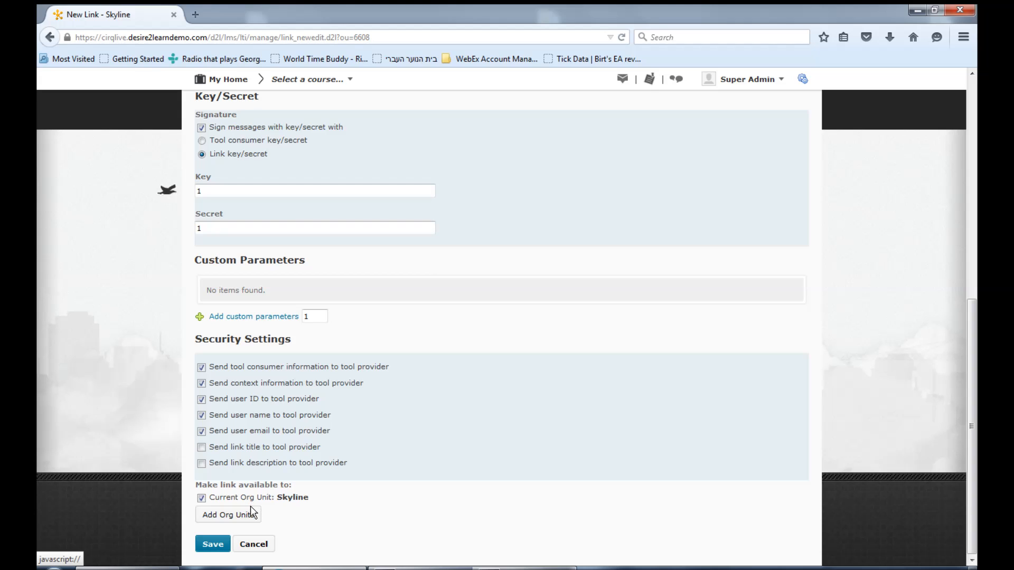
Make the link available to the Sandboxes department and all its descendants, and discard the new link
{"action": "left_click", "coordinate": [250, 516]}
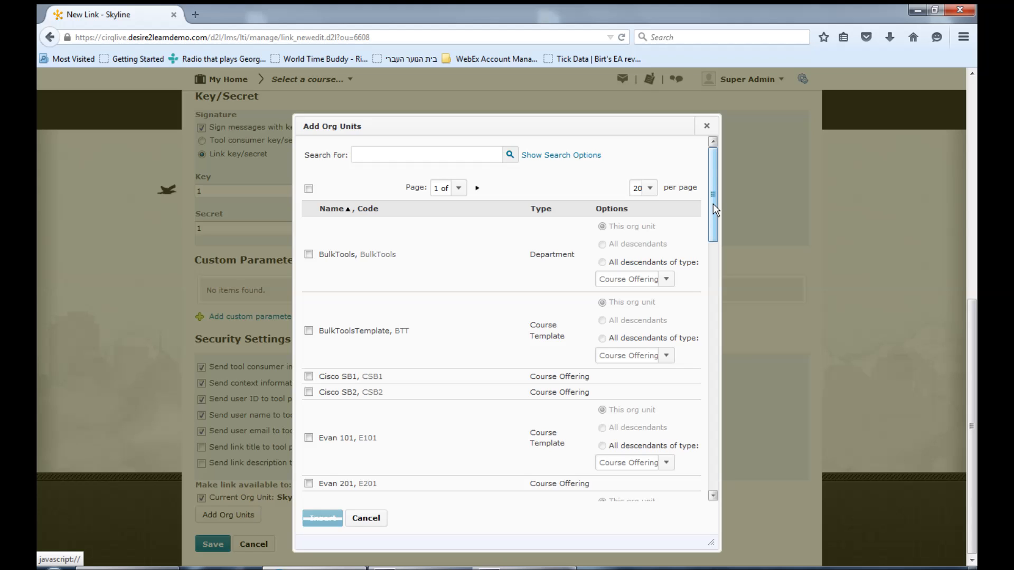
{"action": "left_click_drag", "start_coordinate": [713, 203], "coordinate": [746, 381]}
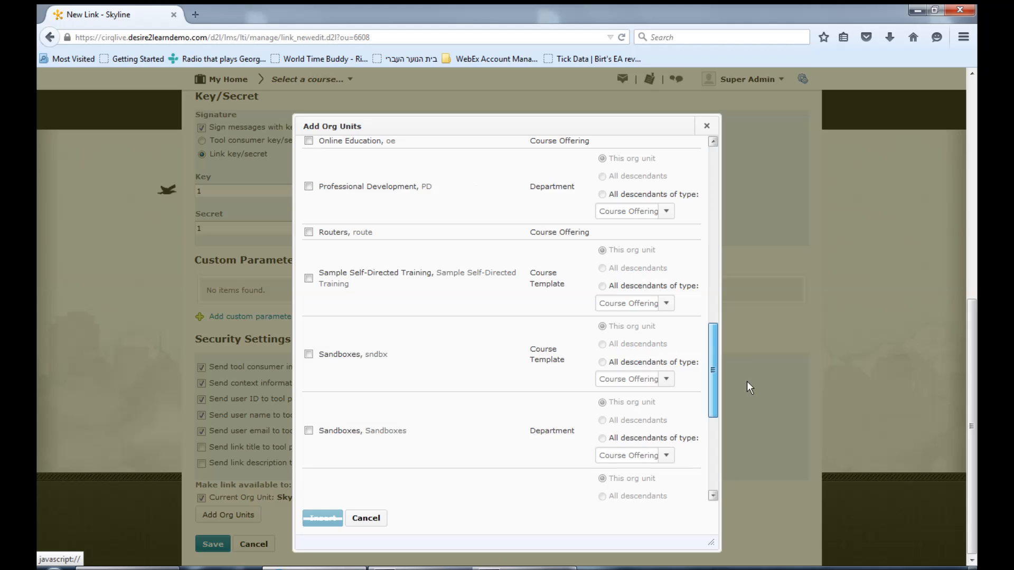
{"action": "left_click", "coordinate": [365, 427]}
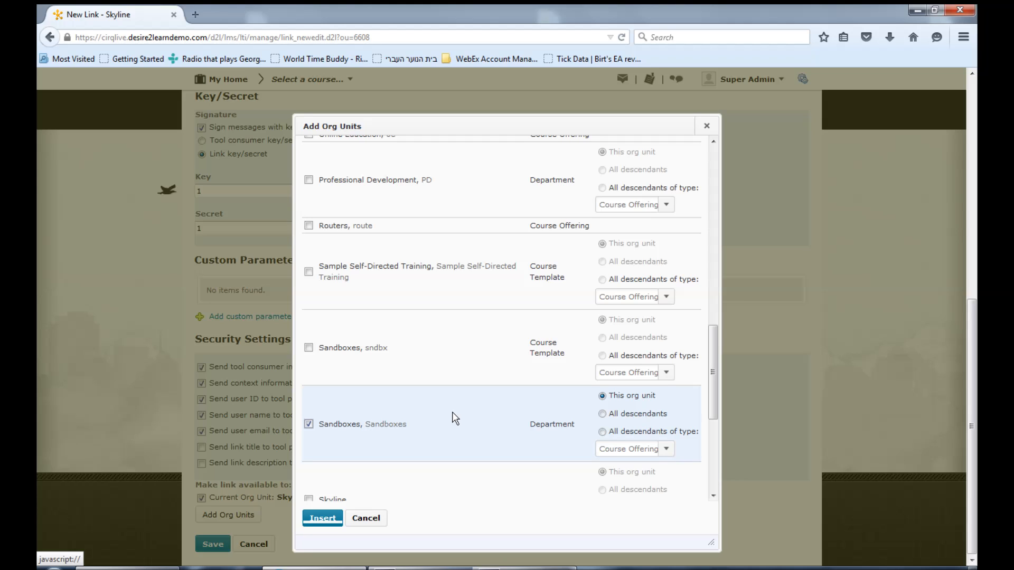
{"action": "left_click", "coordinate": [602, 414]}
{"action": "key", "text": "Return"}
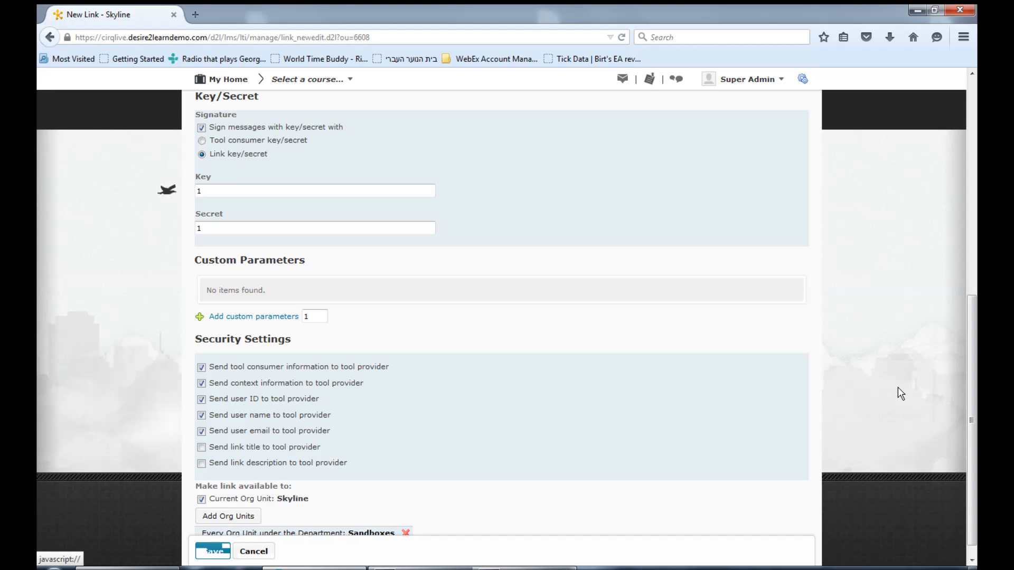
{"action": "left_click_drag", "start_coordinate": [972, 413], "coordinate": [977, 424]}
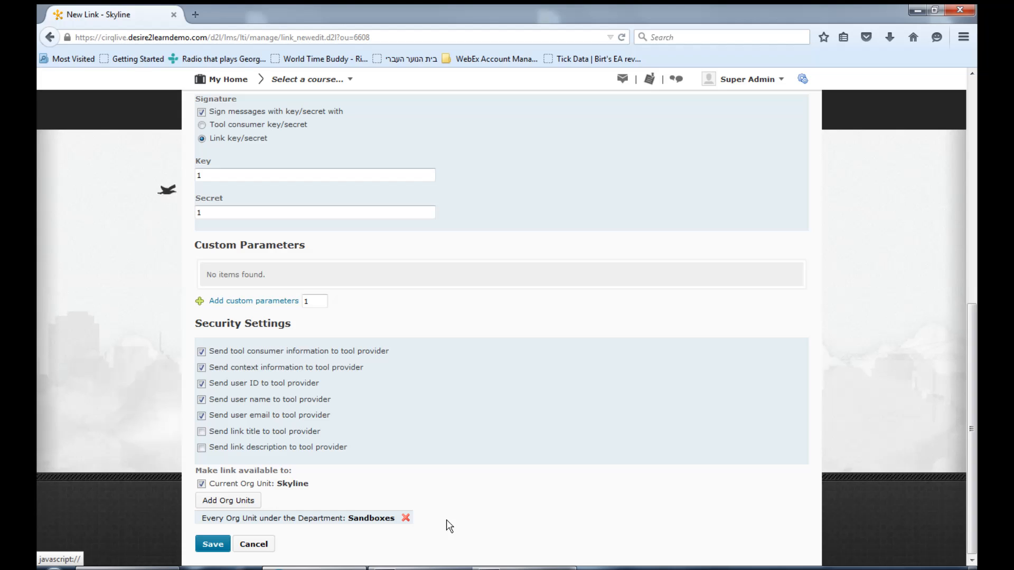
{"action": "left_click", "coordinate": [271, 544]}
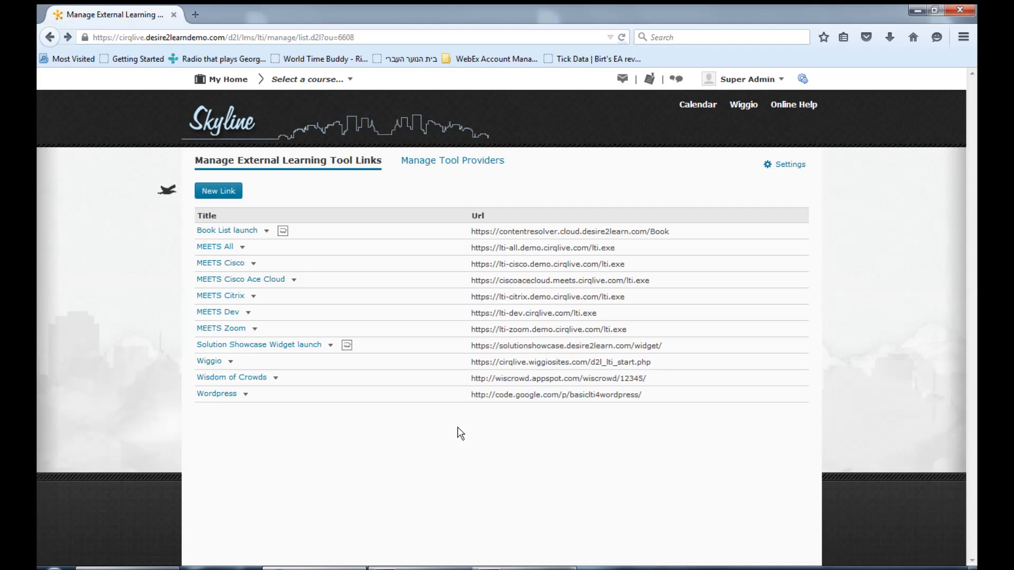
Open the custom links list in the organization's Navigation & Themes administration
{"action": "left_click", "coordinate": [802, 79]}
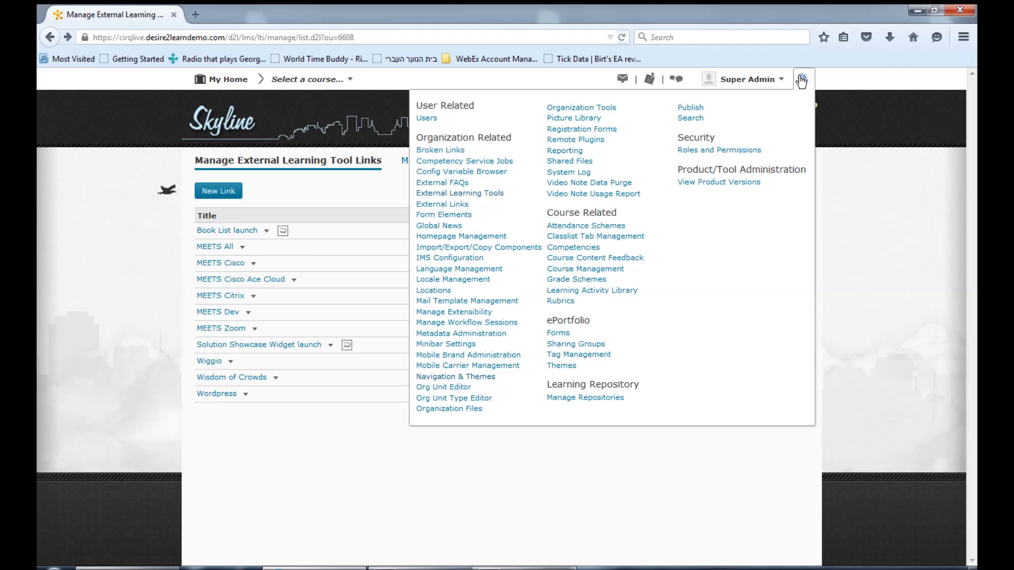
{"action": "left_click", "coordinate": [462, 377]}
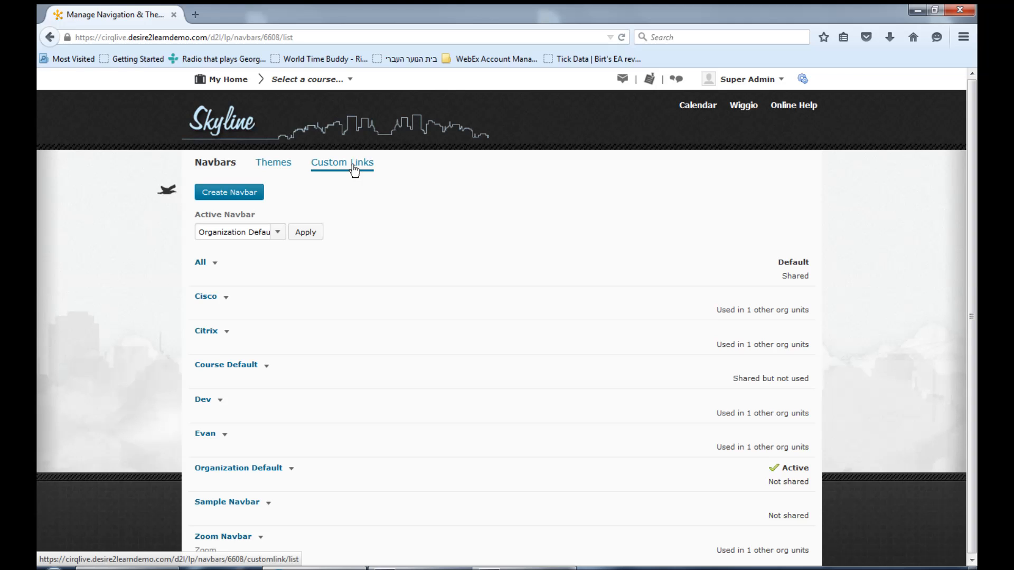
{"action": "left_click", "coordinate": [354, 170]}
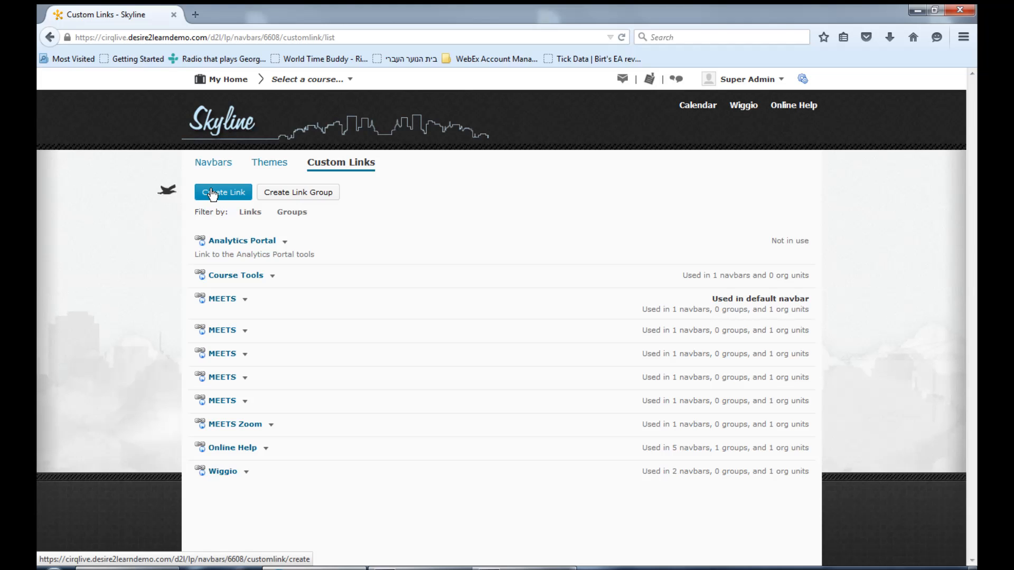
Start a new custom link named MEETS and share it with child org units
{"action": "left_click", "coordinate": [212, 193]}
{"action": "left_click", "coordinate": [213, 196]}
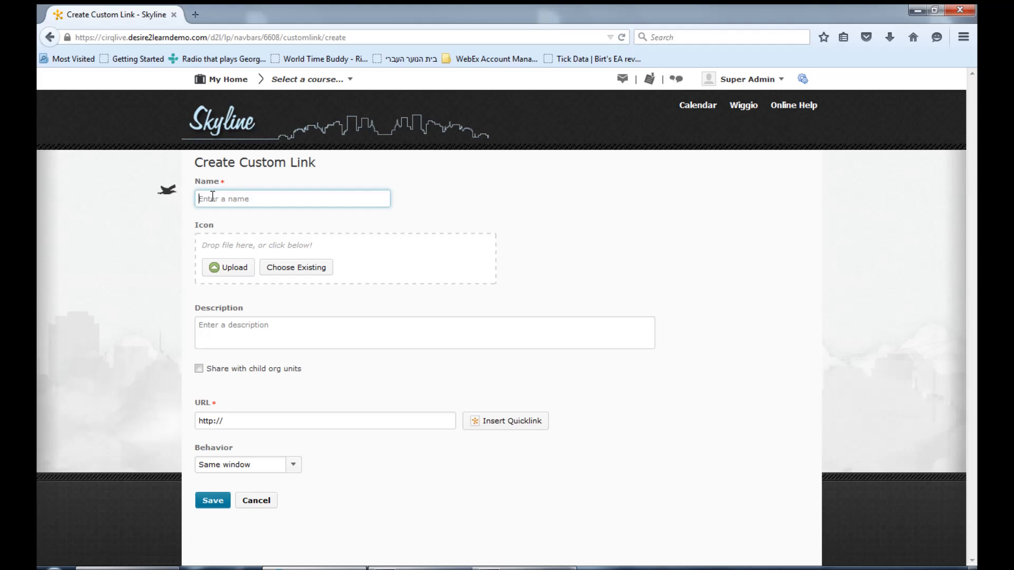
{"action": "type", "text": "MERITS"}
{"action": "left_click", "coordinate": [199, 368]}
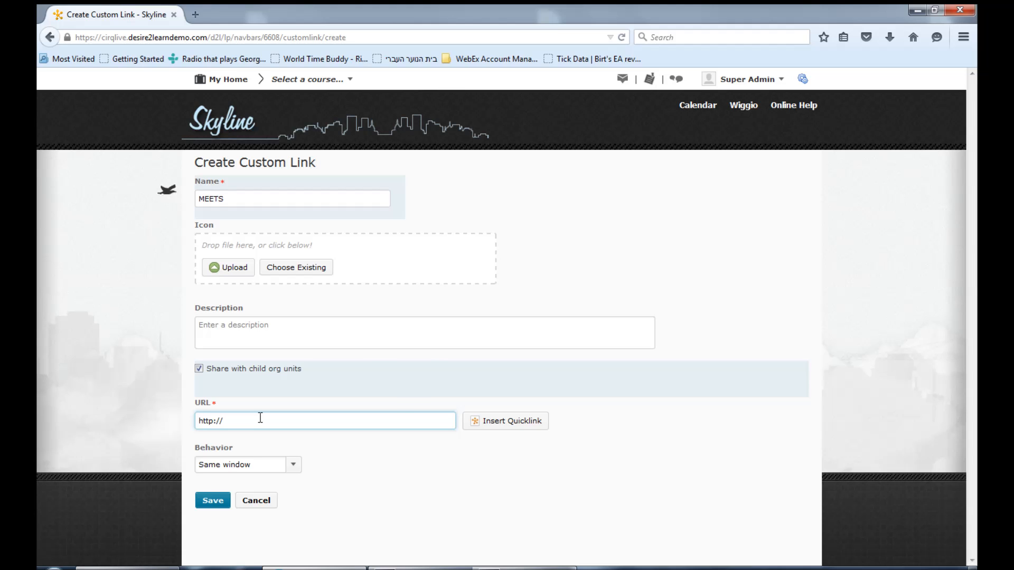
{"action": "left_click", "coordinate": [502, 421]}
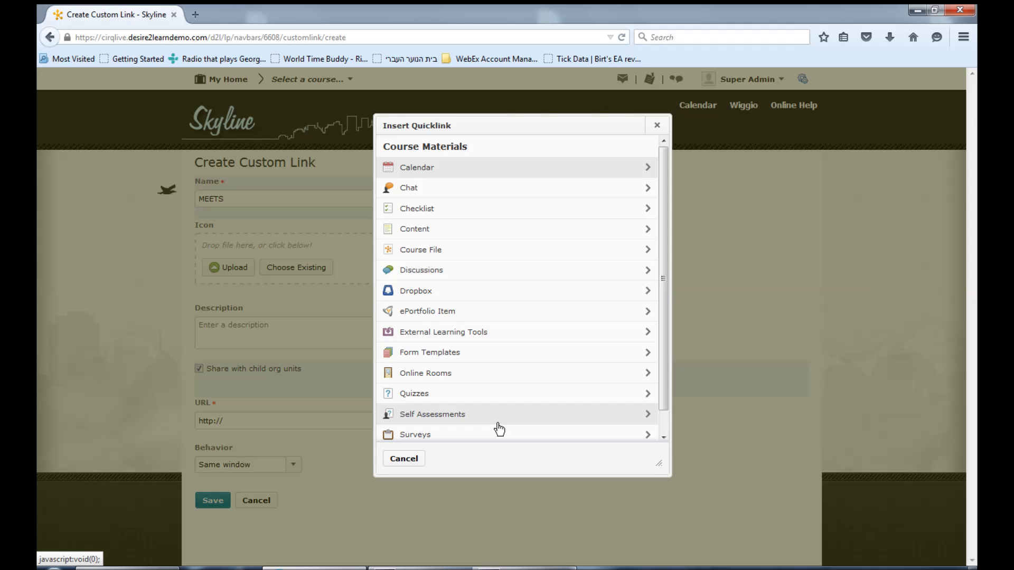
{"action": "left_click", "coordinate": [446, 332]}
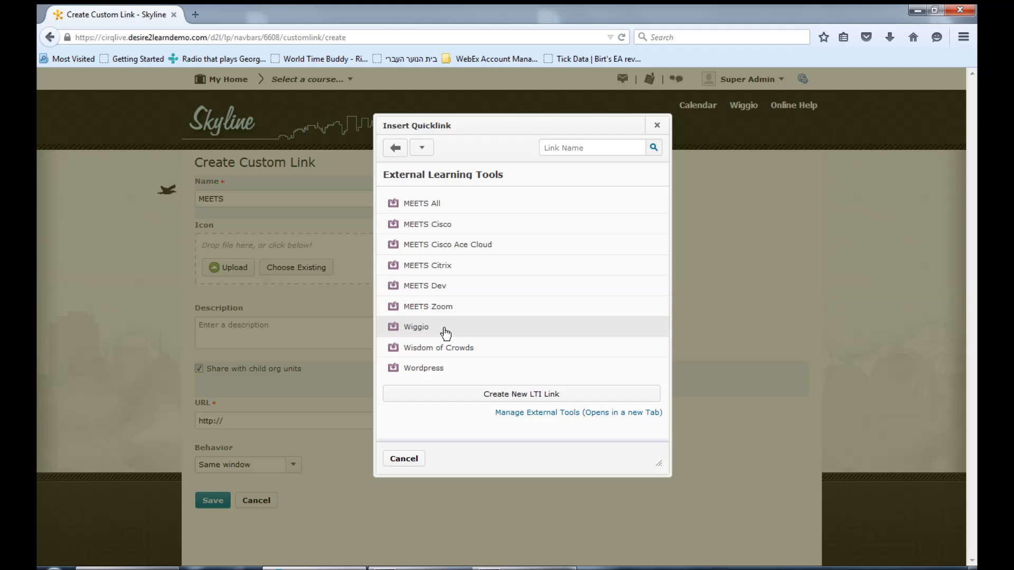
{"action": "left_click", "coordinate": [418, 206]}
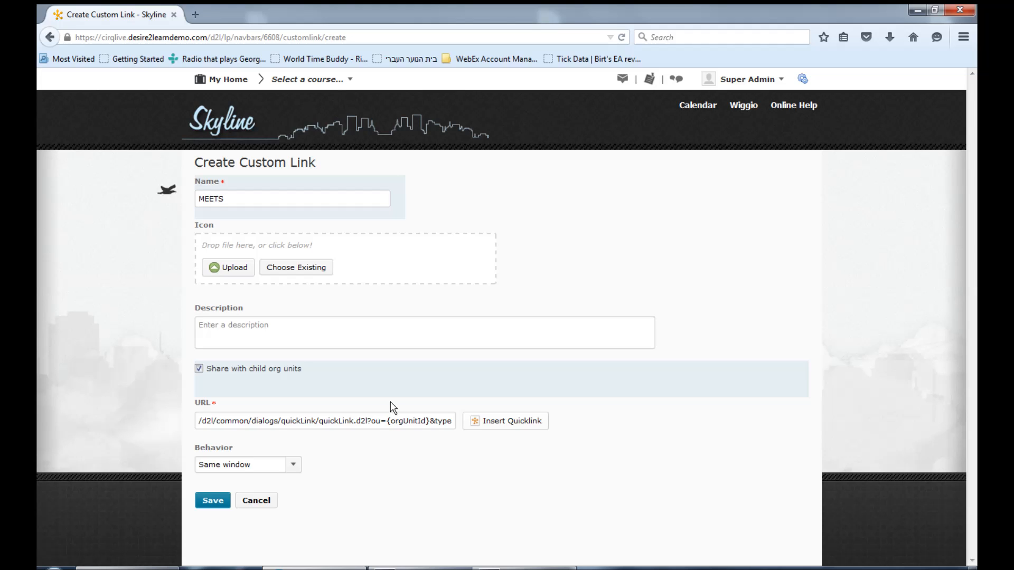
{"action": "left_click", "coordinate": [199, 421]}
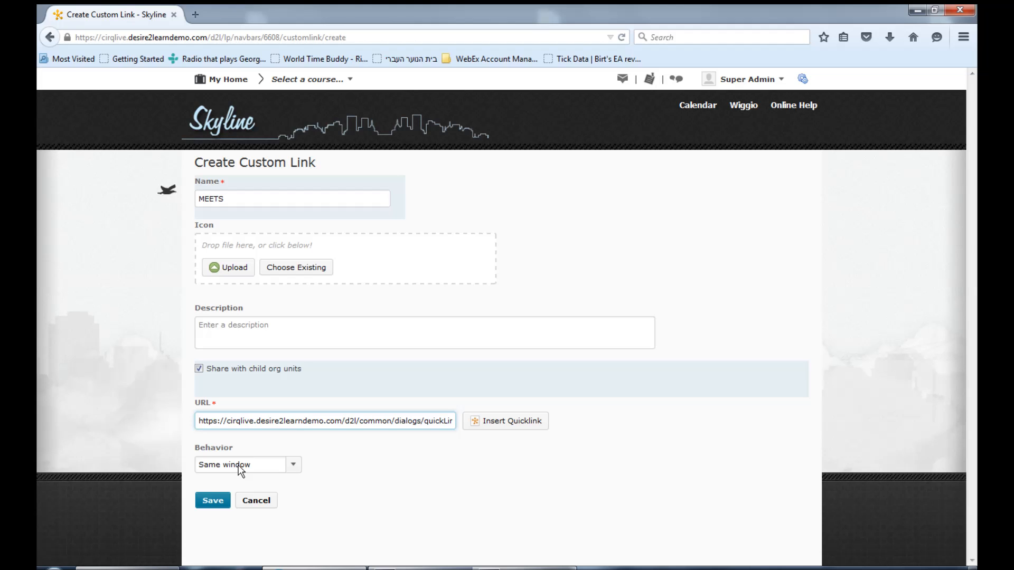
{"action": "left_click", "coordinate": [257, 501]}
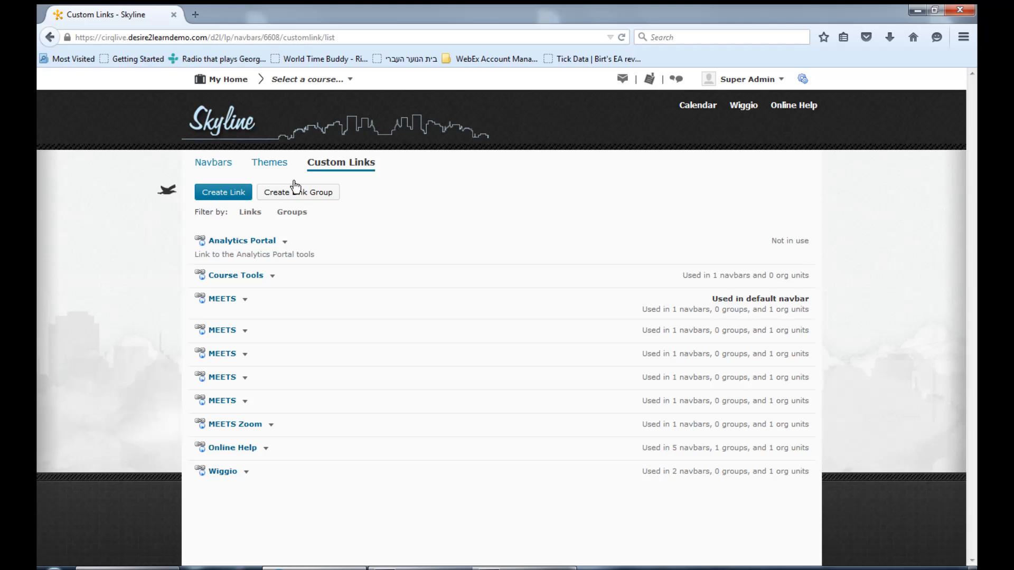
Add the first MEETS custom link to the top right link area of the Course Default navbar
{"action": "left_click", "coordinate": [228, 164]}
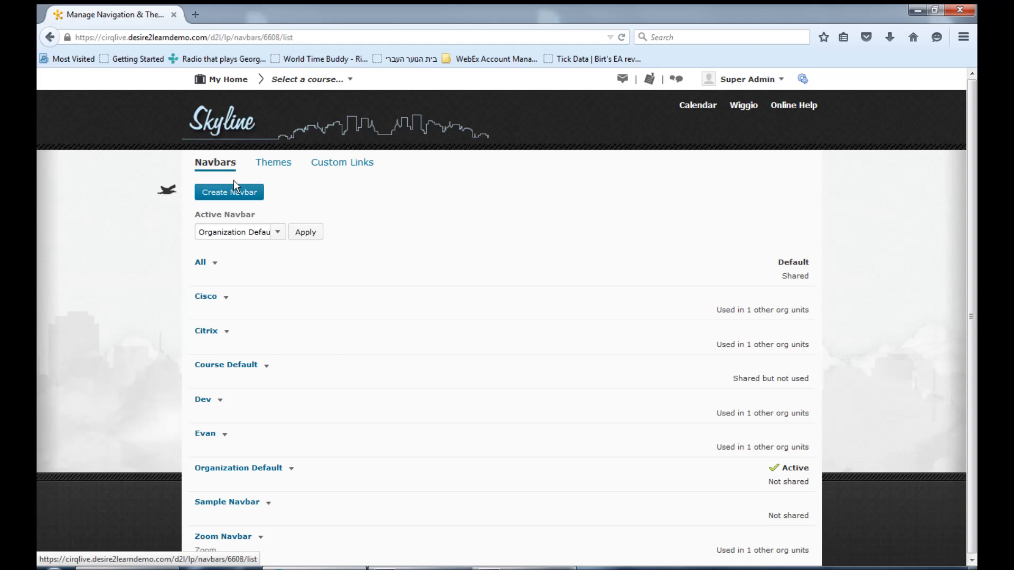
{"action": "left_click", "coordinate": [243, 366]}
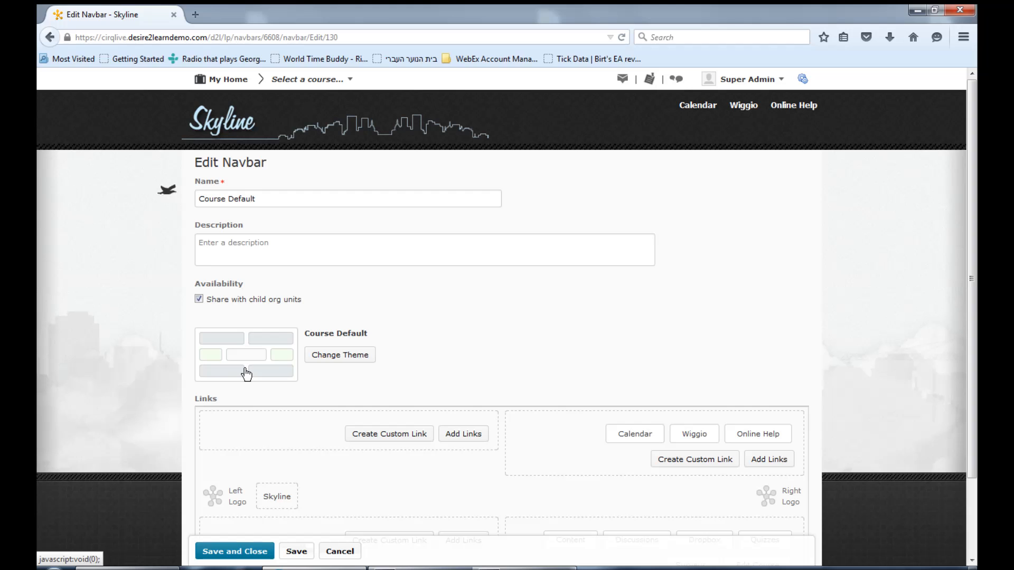
{"action": "left_click", "coordinate": [781, 461]}
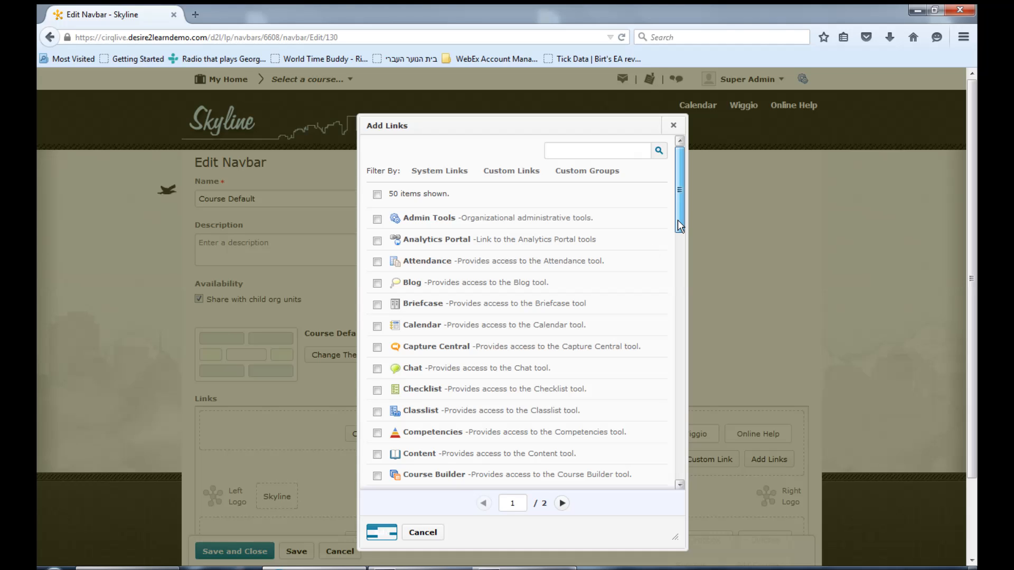
{"action": "left_click_drag", "start_coordinate": [677, 220], "coordinate": [672, 411]}
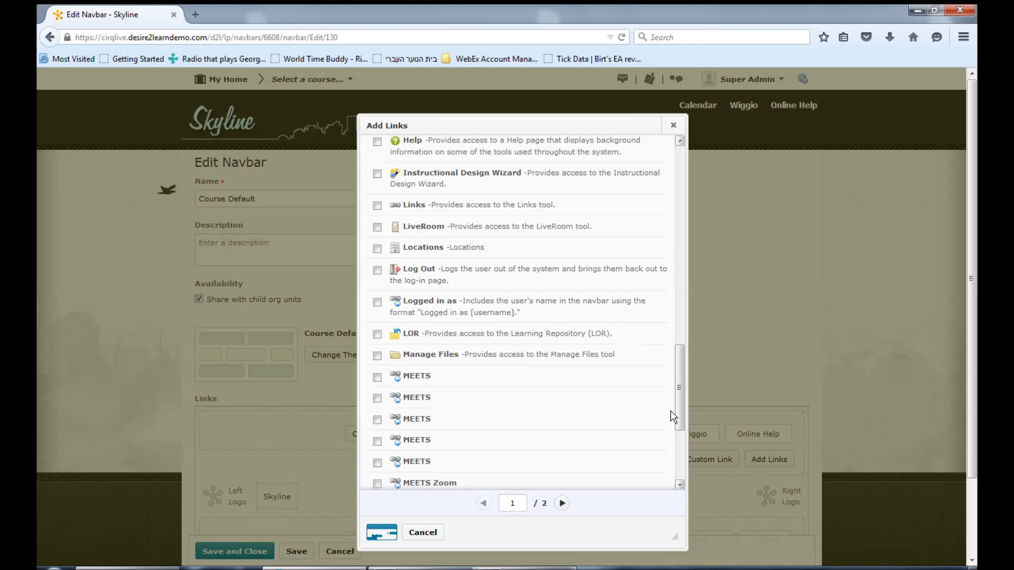
{"action": "left_click", "coordinate": [377, 377]}
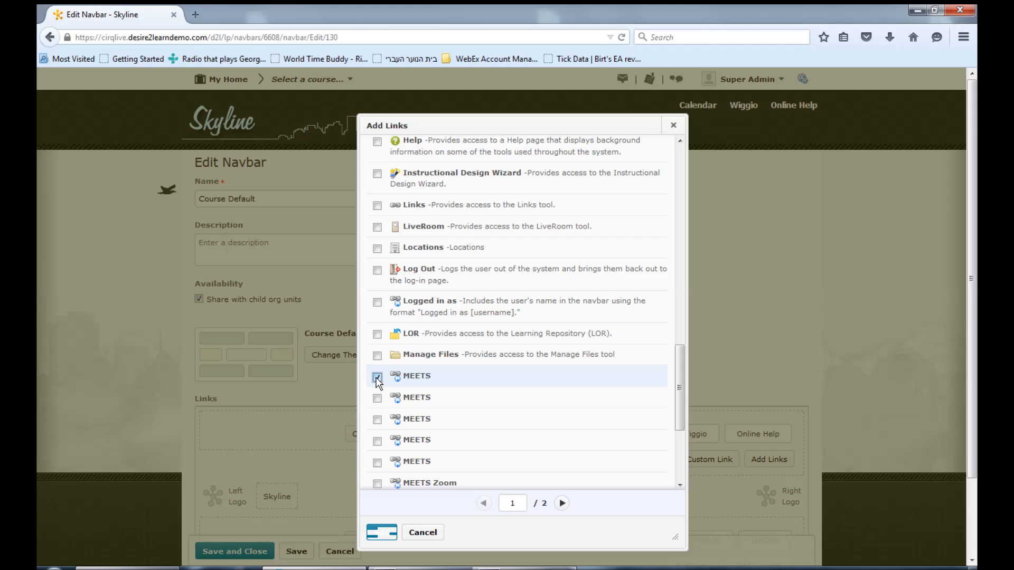
{"action": "left_click", "coordinate": [387, 534]}
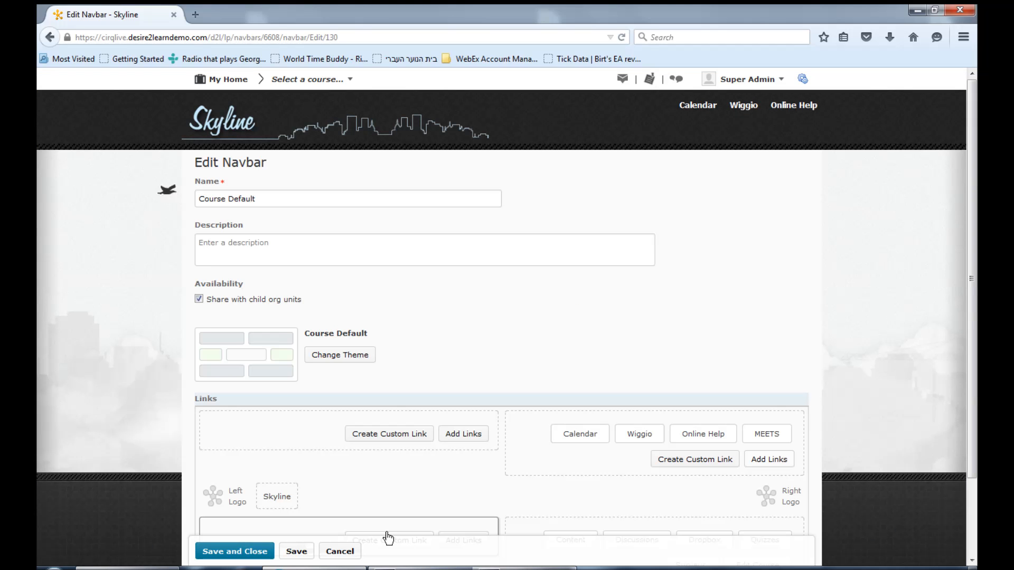
Move the MEETS link ahead of Calendar in the top right link area and discard the navbar changes
{"action": "mouse_move", "coordinate": [775, 437]}
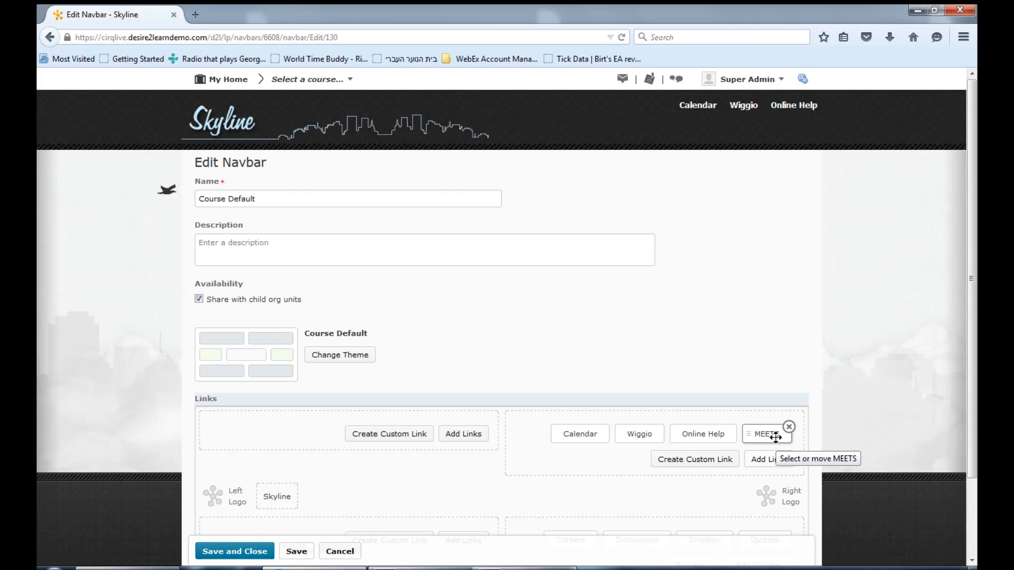
{"action": "left_click_drag", "start_coordinate": [775, 437], "coordinate": [545, 437]}
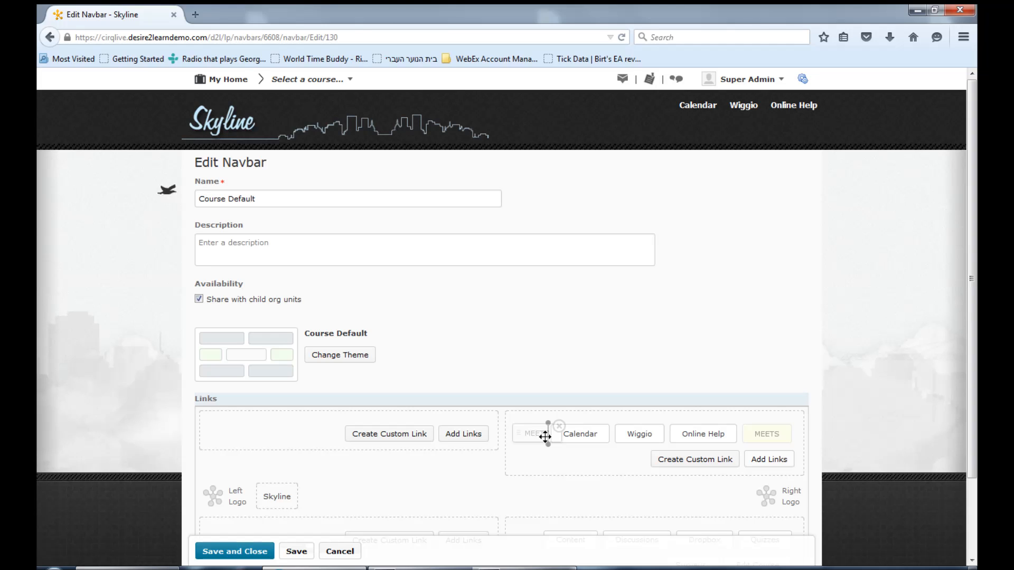
{"action": "left_click_drag", "start_coordinate": [545, 437], "coordinate": [547, 441]}
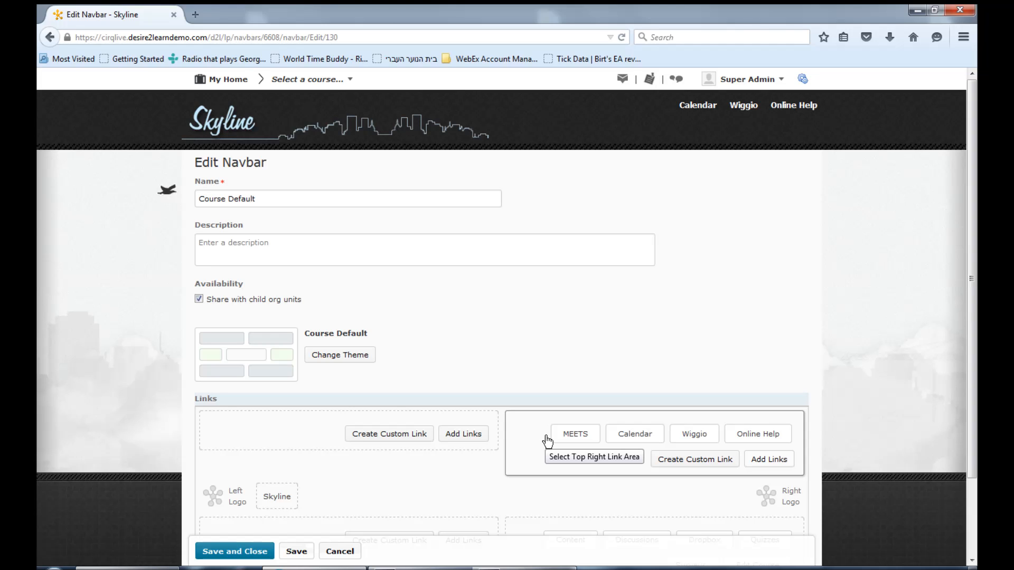
{"action": "left_click", "coordinate": [334, 558]}
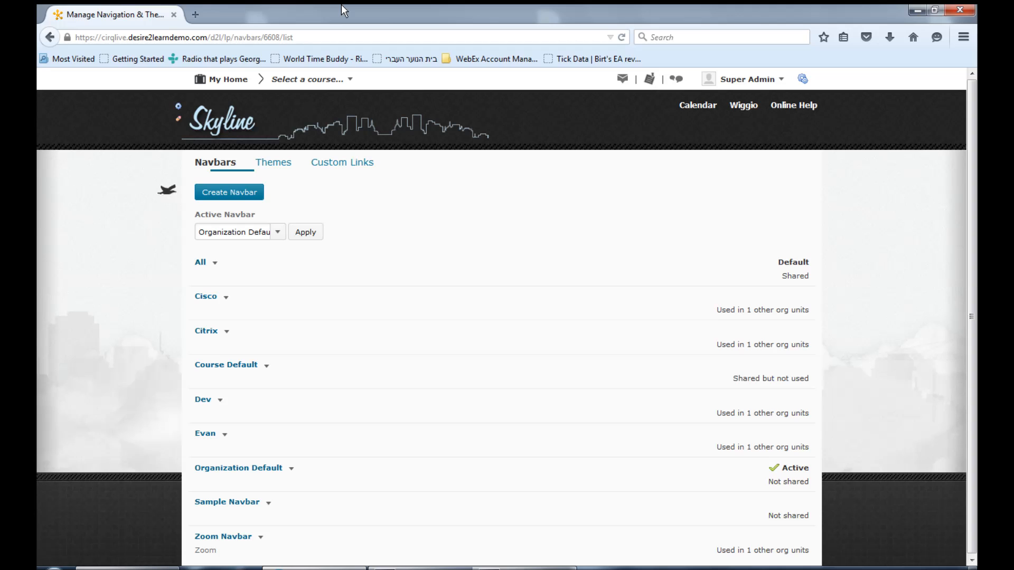
Open the MEETS Zoom tool in the Speedway course and go to its credentials editing page
{"action": "left_click", "coordinate": [345, 79]}
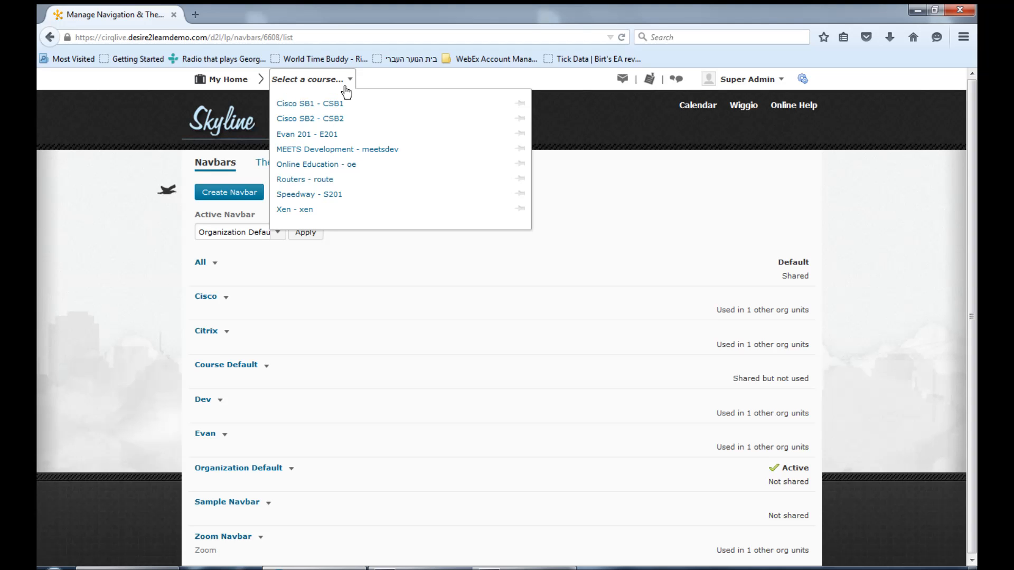
{"action": "left_click", "coordinate": [315, 164]}
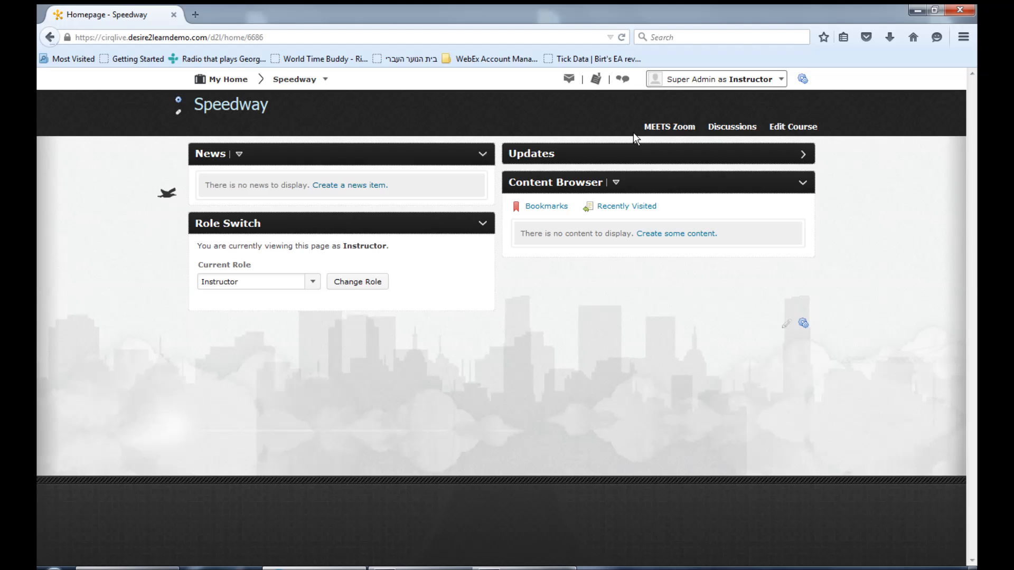
{"action": "left_click", "coordinate": [652, 130]}
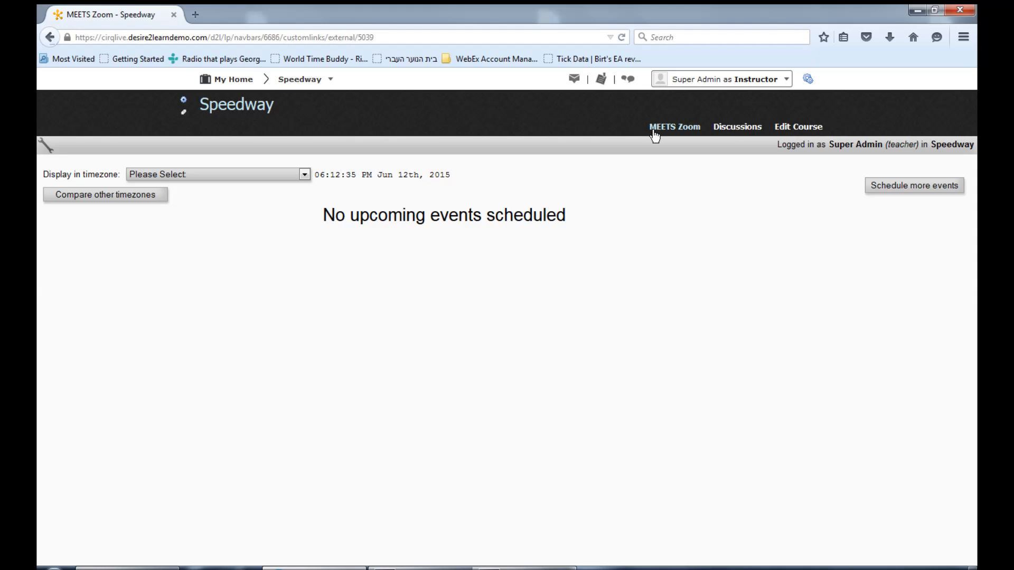
{"action": "left_click", "coordinate": [46, 145]}
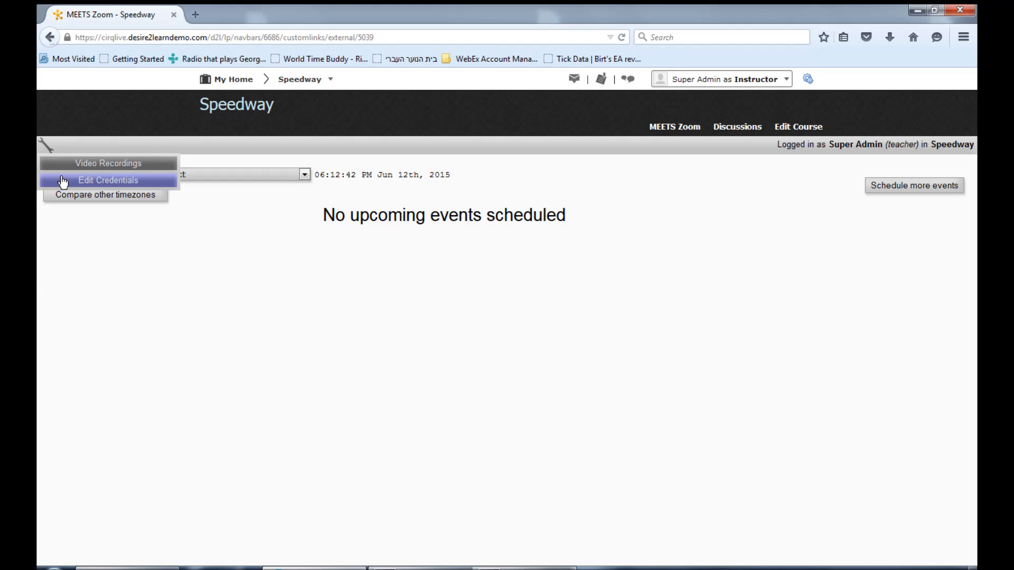
{"action": "left_click", "coordinate": [63, 181]}
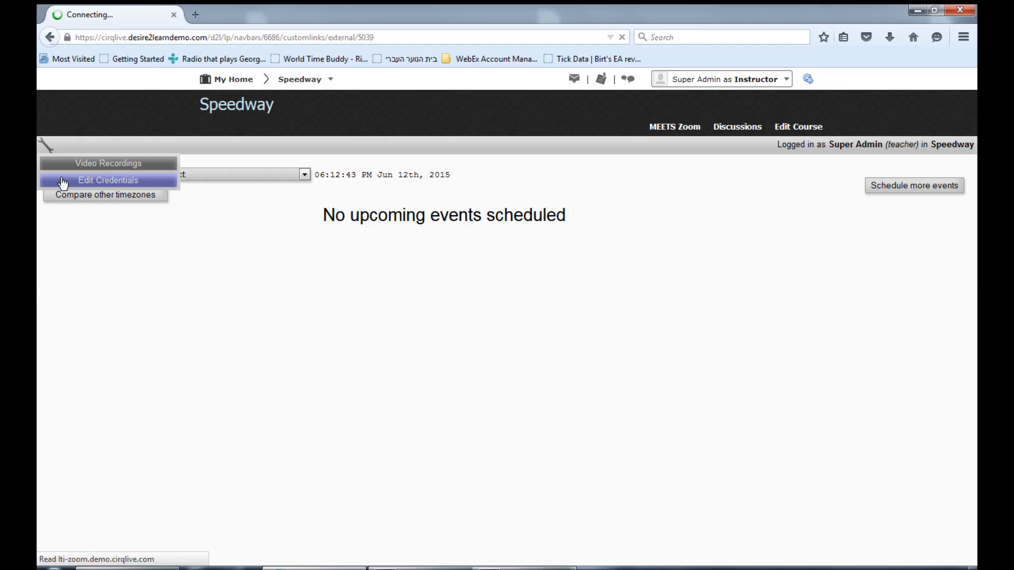